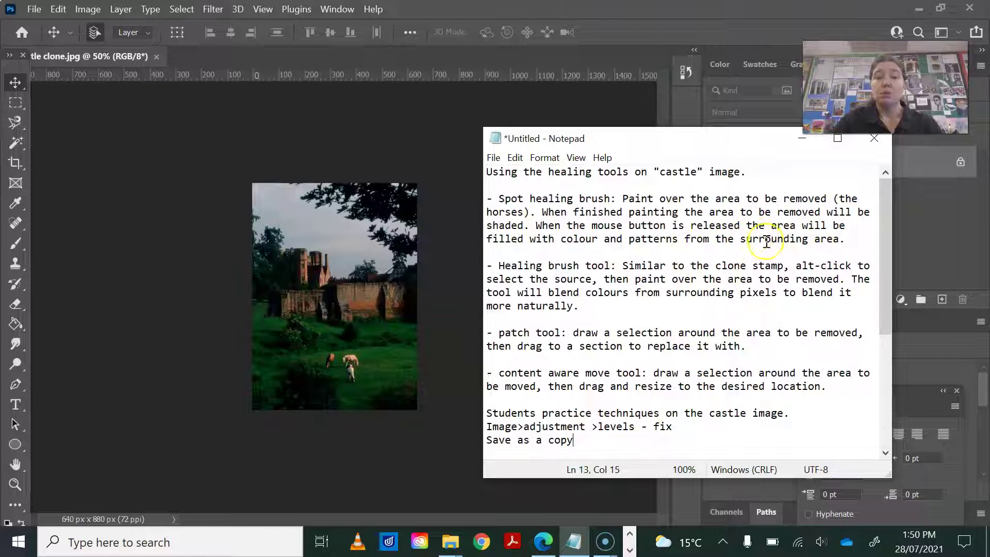
Step: In Photoshop, paint over each of the three horses in the meadow with the Spot Healing Brush to remove them
{"action": "left_click", "coordinate": [808, 146]}
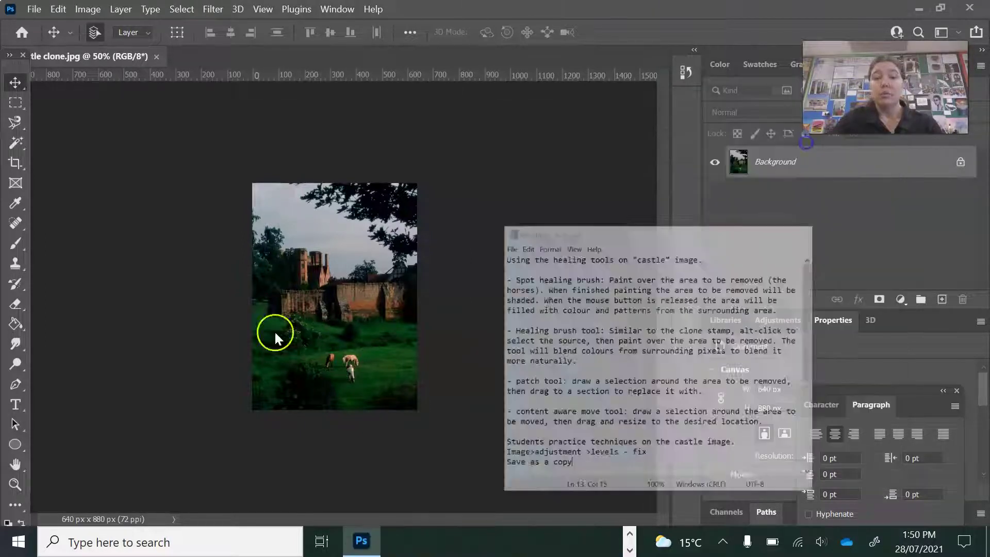
{"action": "left_click", "coordinate": [15, 484]}
{"action": "left_click", "coordinate": [342, 377]}
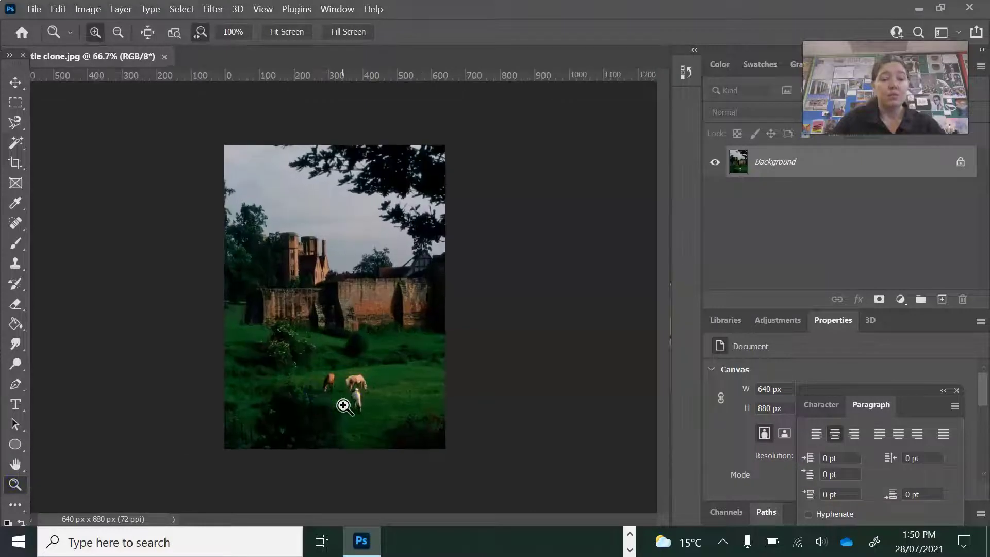
{"action": "left_click", "coordinate": [343, 404]}
{"action": "left_click", "coordinate": [15, 222]}
{"action": "left_click", "coordinate": [79, 222]}
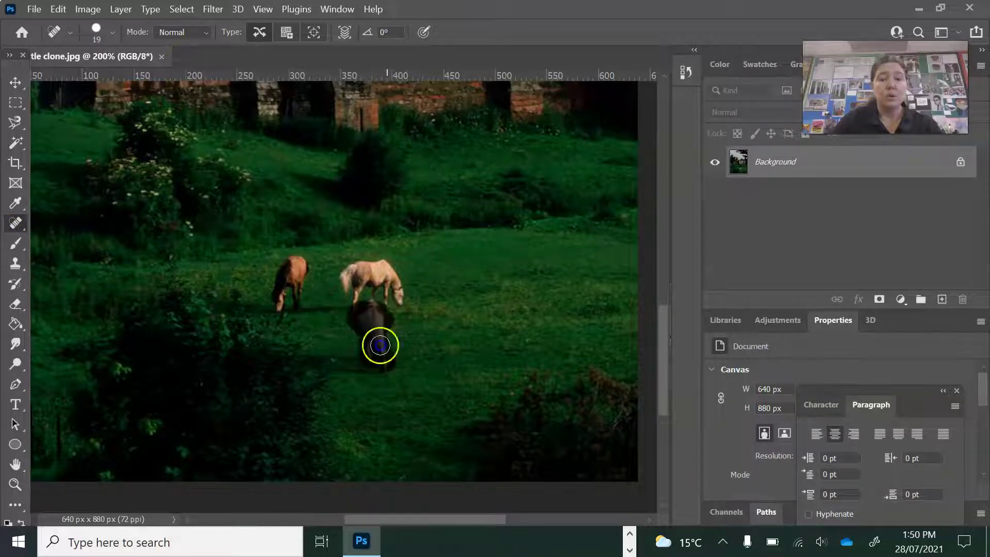
{"action": "left_click_drag", "start_coordinate": [370, 308], "coordinate": [372, 301]}
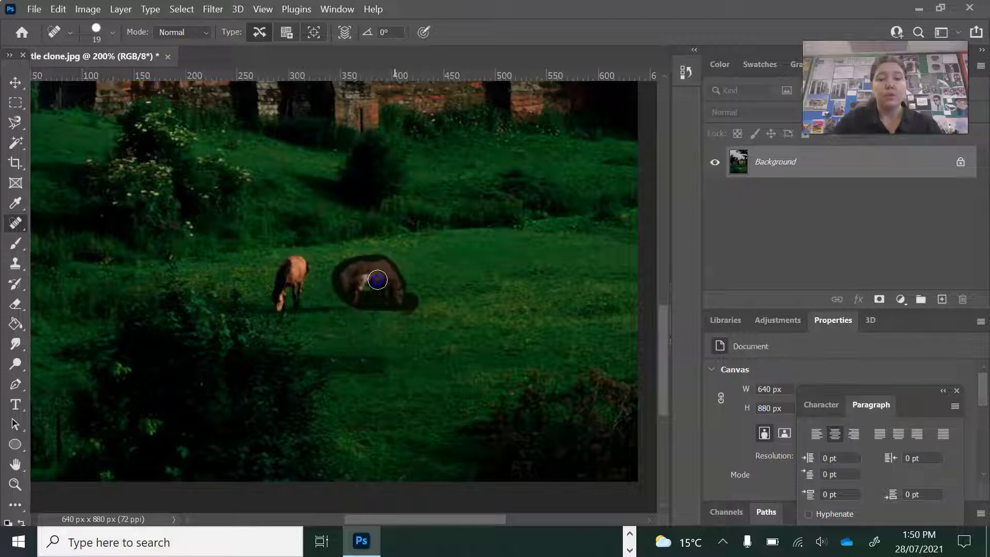
{"action": "left_click_drag", "start_coordinate": [373, 287], "coordinate": [373, 287]}
{"action": "mouse_move", "coordinate": [265, 299]}
{"action": "left_mouse_down"}
{"action": "mouse_move", "coordinate": [292, 309]}
{"action": "mouse_move", "coordinate": [281, 298]}
{"action": "mouse_move", "coordinate": [297, 263]}
{"action": "mouse_move", "coordinate": [292, 301]}
{"action": "left_mouse_up"}
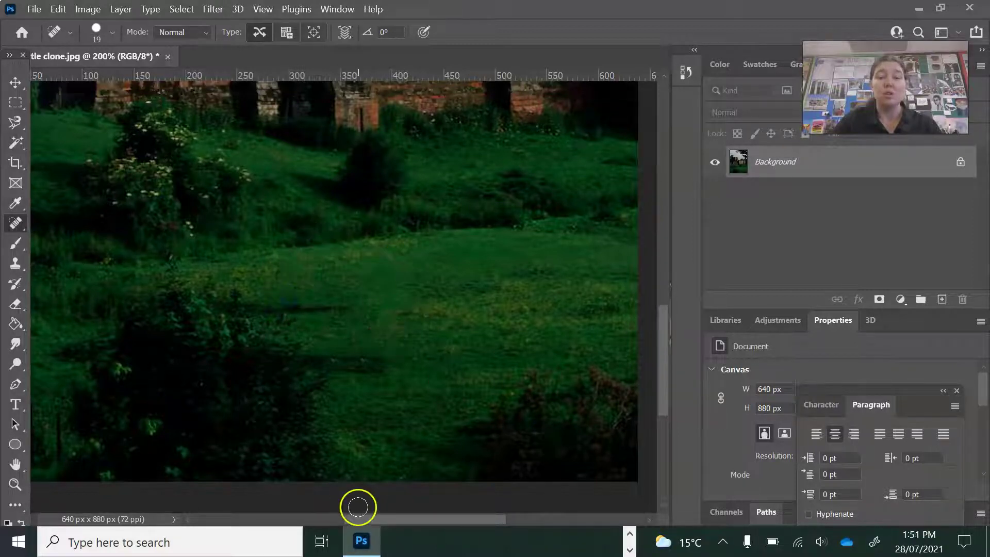
Step: Switch to the Notepad notes, highlight the Spot healing brush instructions to read them, and return to Photoshop
{"action": "left_click", "coordinate": [629, 534]}
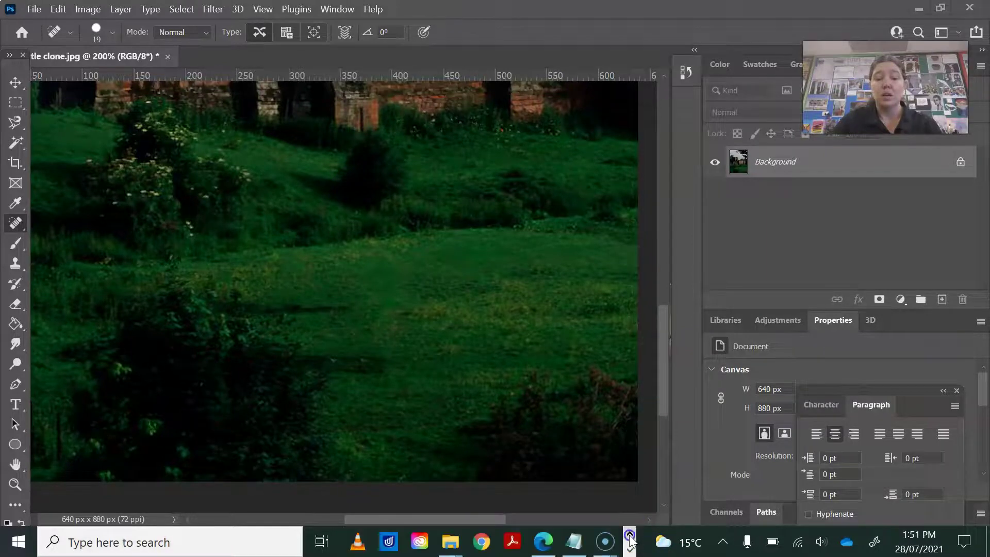
{"action": "left_click", "coordinate": [574, 541]}
{"action": "left_click_drag", "start_coordinate": [491, 199], "coordinate": [848, 239]}
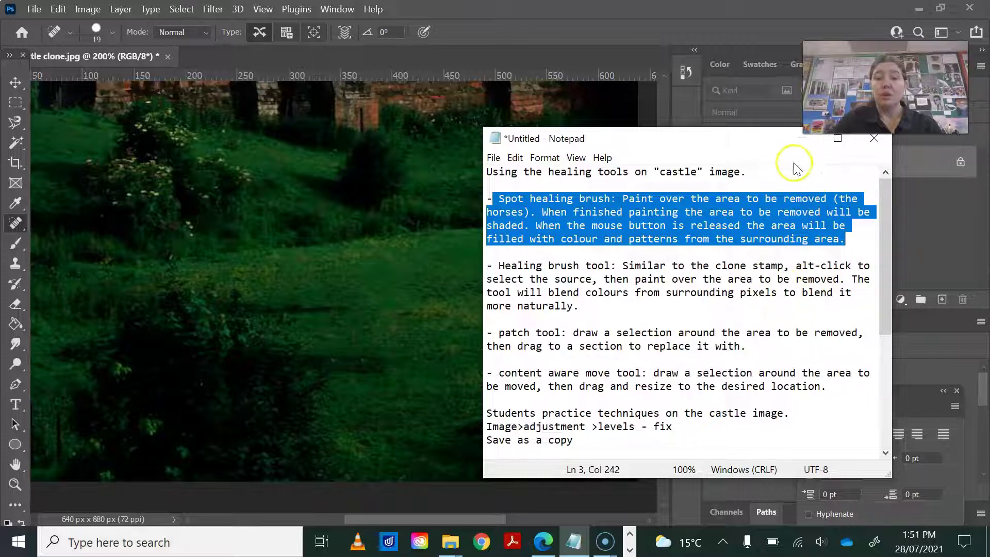
{"action": "left_click", "coordinate": [801, 138]}
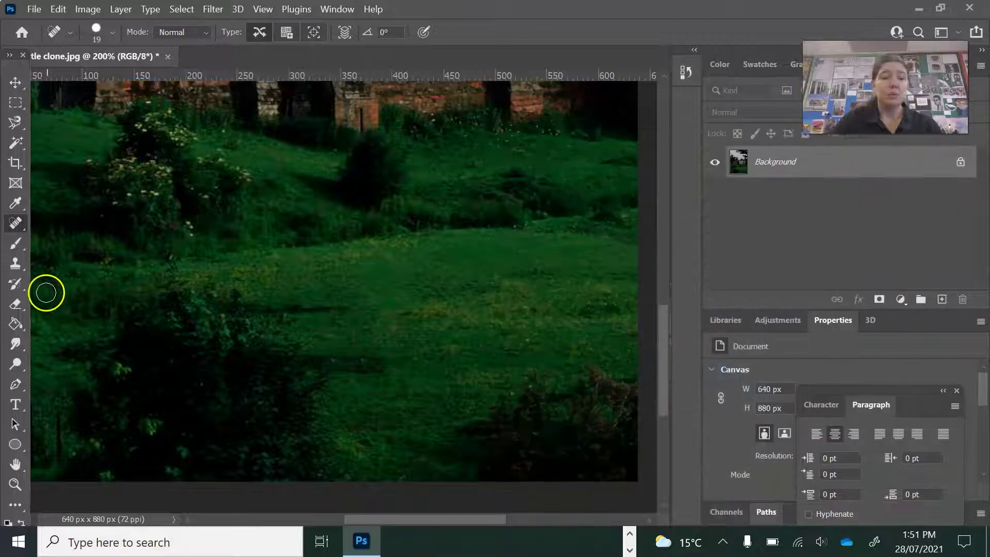
Step: Try the Healing Brush on the meadow, sampling nearby grass as the source and painting over the healed patches
{"action": "right_click", "coordinate": [16, 228]}
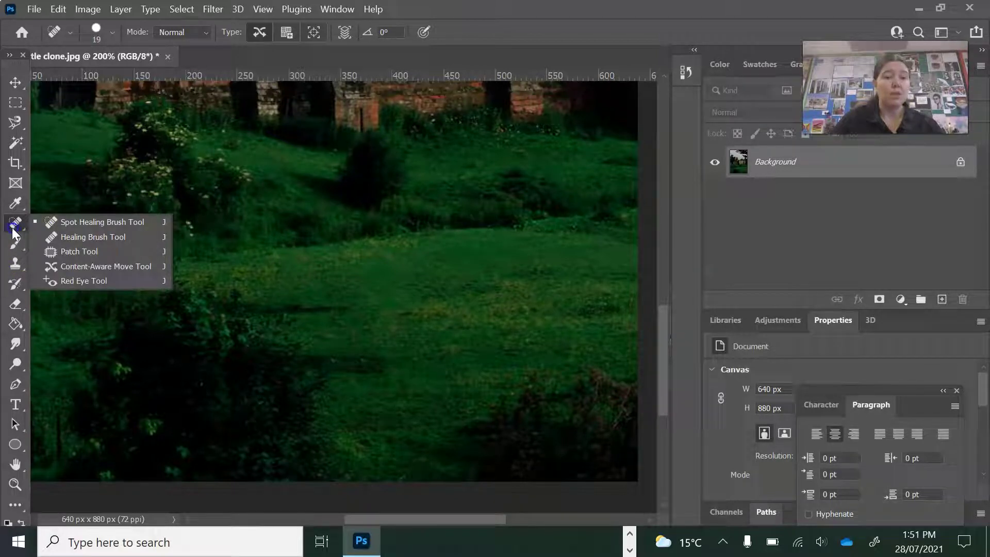
{"action": "left_click", "coordinate": [79, 236]}
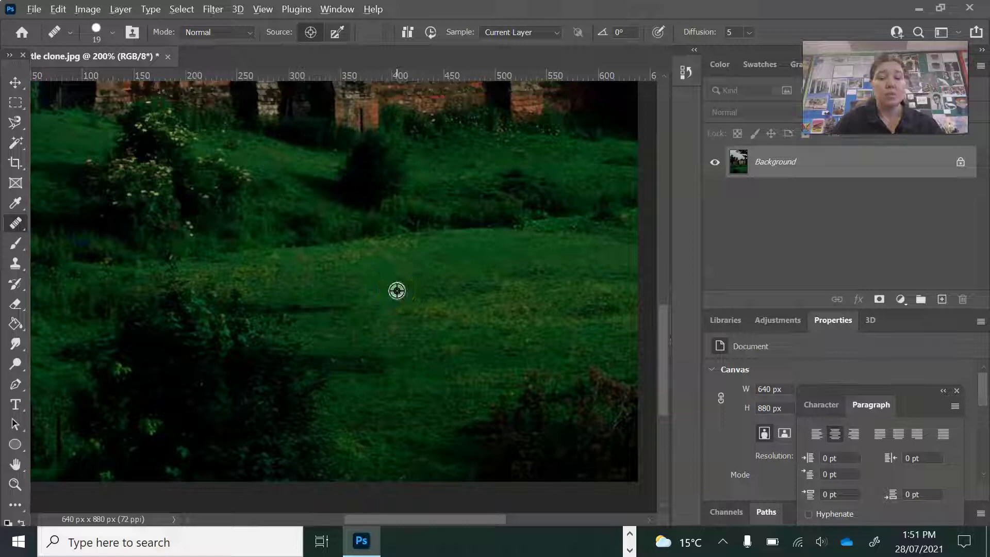
{"action": "mouse_move", "coordinate": [396, 291]}
{"action": "left_mouse_down"}
{"action": "mouse_move", "coordinate": [317, 280]}
{"action": "mouse_move", "coordinate": [490, 273]}
{"action": "mouse_move", "coordinate": [449, 290]}
{"action": "mouse_move", "coordinate": [401, 289]}
{"action": "mouse_move", "coordinate": [449, 286]}
{"action": "mouse_move", "coordinate": [405, 280]}
{"action": "mouse_move", "coordinate": [446, 274]}
{"action": "mouse_move", "coordinate": [463, 283]}
{"action": "mouse_move", "coordinate": [465, 270]}
{"action": "mouse_move", "coordinate": [426, 265]}
{"action": "mouse_move", "coordinate": [476, 255]}
{"action": "mouse_move", "coordinate": [452, 248]}
{"action": "mouse_move", "coordinate": [398, 330]}
{"action": "mouse_move", "coordinate": [368, 302]}
{"action": "left_mouse_up"}
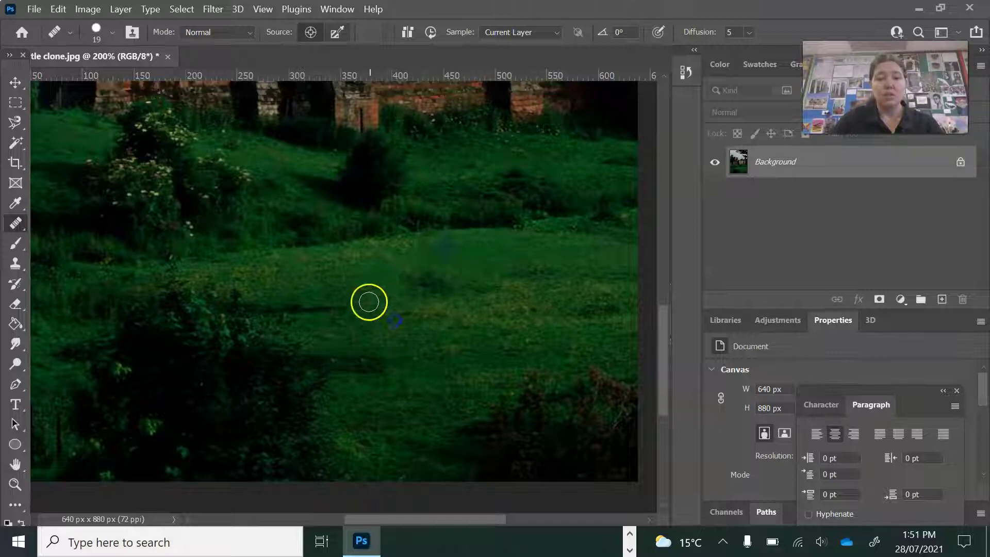
{"action": "left_click", "coordinate": [361, 272], "text": "alt"}
{"action": "left_click_drag", "start_coordinate": [253, 279], "coordinate": [336, 275]}
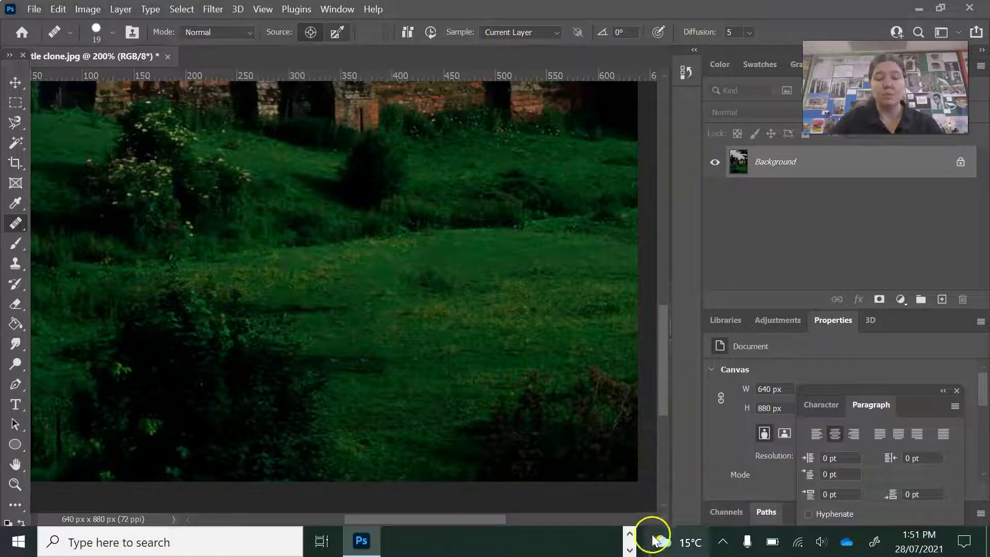
Step: Switch to Notepad, highlight the Spot healing brush and Healing brush tool notes for review, and return to Photoshop
{"action": "left_click", "coordinate": [630, 533]}
{"action": "left_click", "coordinate": [544, 544]}
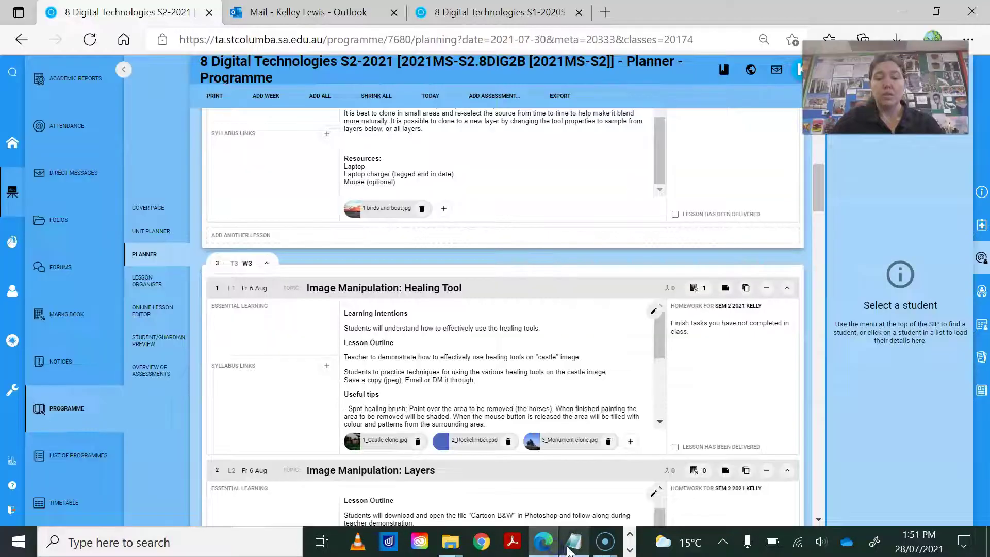
{"action": "left_click", "coordinate": [545, 546]}
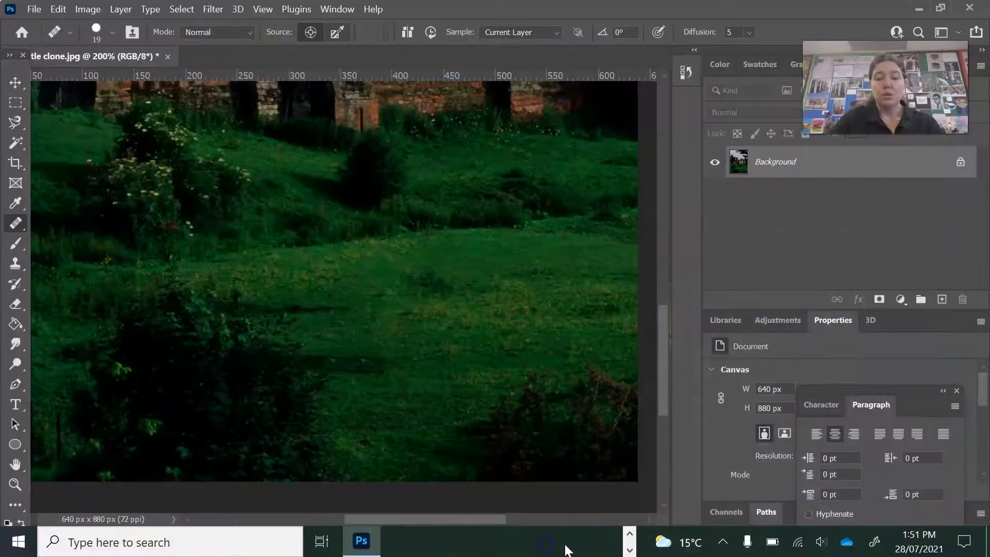
{"action": "left_click", "coordinate": [628, 533]}
{"action": "left_click", "coordinate": [574, 541]}
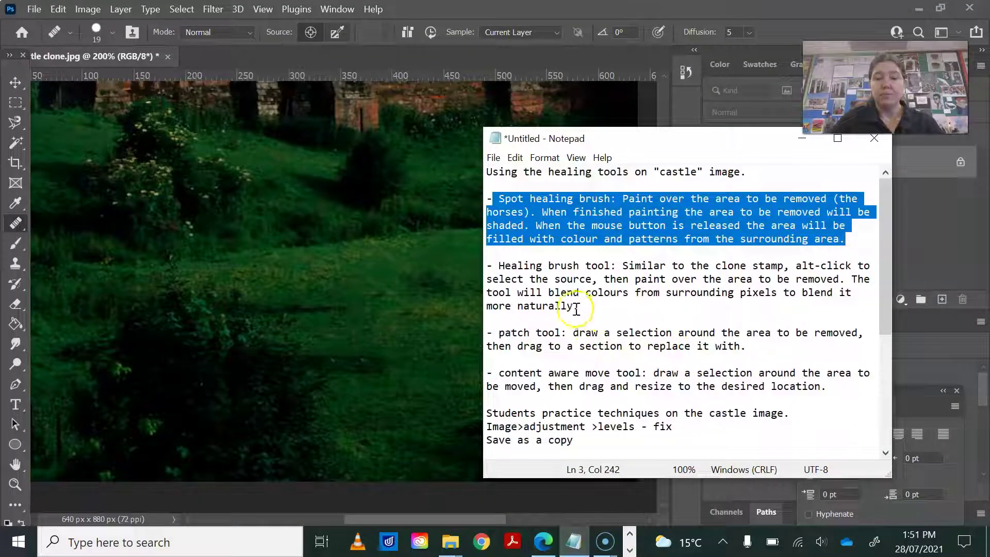
{"action": "mouse_move", "coordinate": [580, 306]}
{"action": "left_mouse_down"}
{"action": "mouse_move", "coordinate": [551, 305]}
{"action": "mouse_move", "coordinate": [476, 199]}
{"action": "left_mouse_up"}
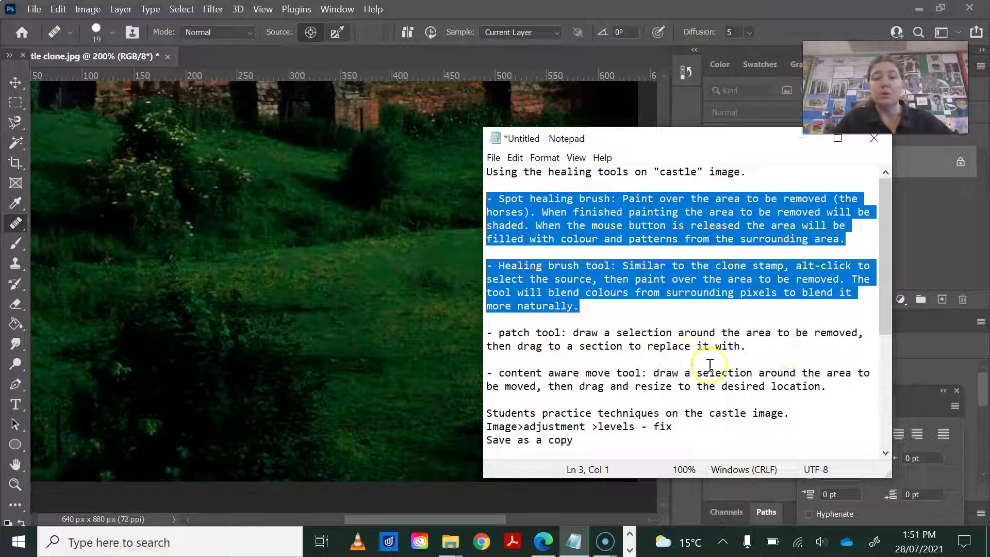
{"action": "left_click", "coordinate": [802, 138]}
Step: Outline an area of the healed meadow with the Patch tool and replace it with grass from further right
{"action": "right_click", "coordinate": [17, 223]}
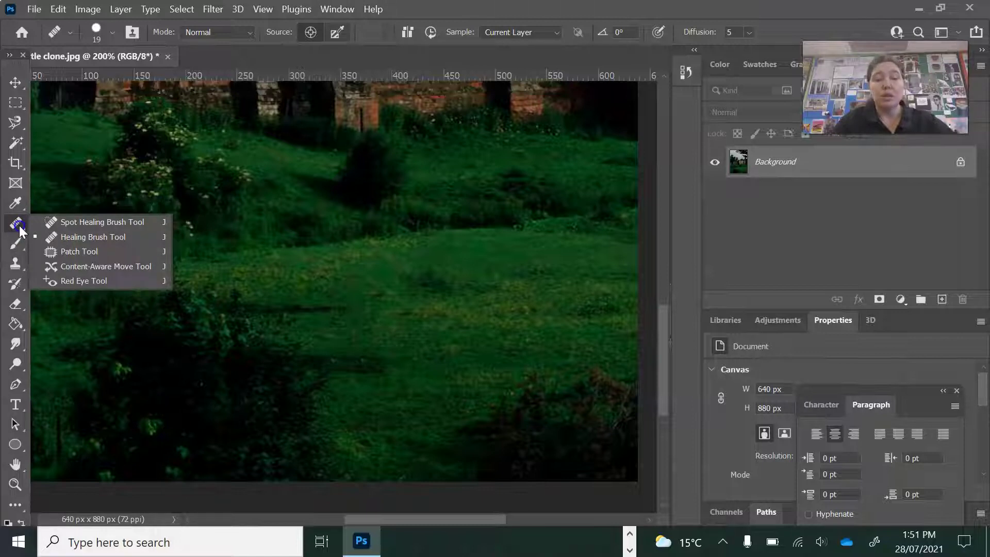
{"action": "left_click", "coordinate": [76, 253]}
{"action": "mouse_move", "coordinate": [384, 252]}
{"action": "left_mouse_down"}
{"action": "mouse_move", "coordinate": [354, 254]}
{"action": "mouse_move", "coordinate": [337, 285]}
{"action": "mouse_move", "coordinate": [342, 328]}
{"action": "mouse_move", "coordinate": [376, 356]}
{"action": "mouse_move", "coordinate": [426, 351]}
{"action": "mouse_move", "coordinate": [438, 296]}
{"action": "mouse_move", "coordinate": [428, 267]}
{"action": "mouse_move", "coordinate": [384, 253]}
{"action": "left_mouse_up"}
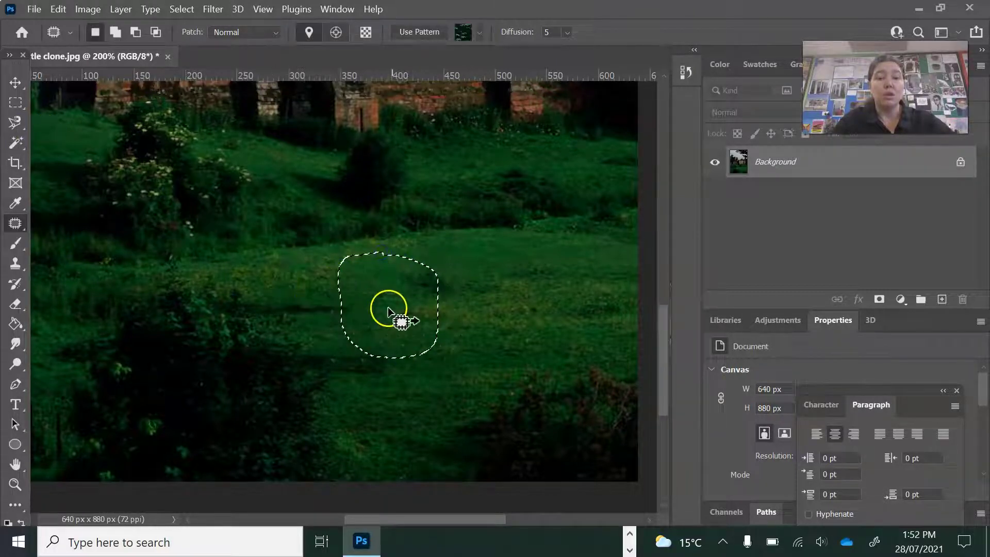
{"action": "left_click_drag", "start_coordinate": [396, 308], "coordinate": [536, 320]}
{"action": "left_click", "coordinate": [527, 308]}
Step: Undo the patch and healing edits to bring back all three horses
{"action": "left_click", "coordinate": [59, 9]}
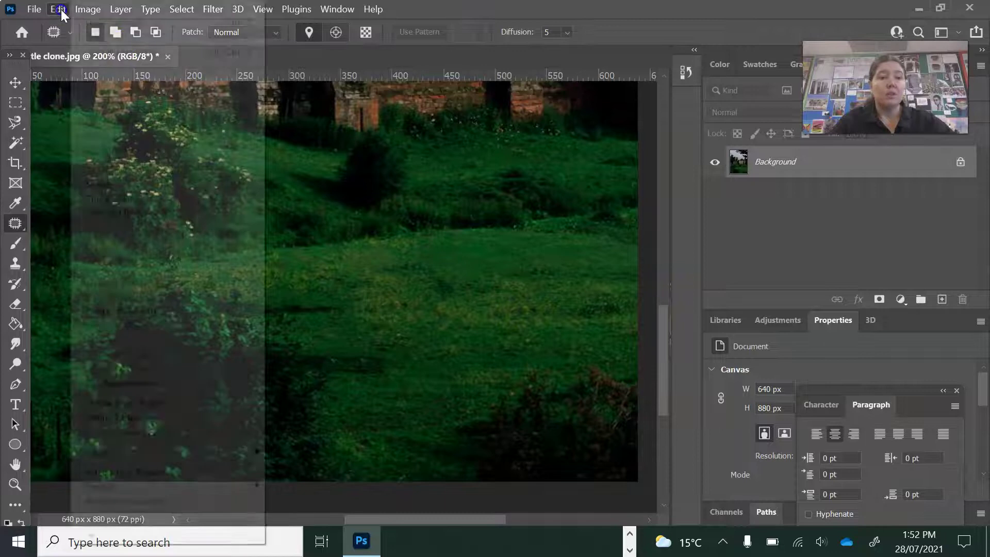
{"action": "left_click", "coordinate": [104, 24]}
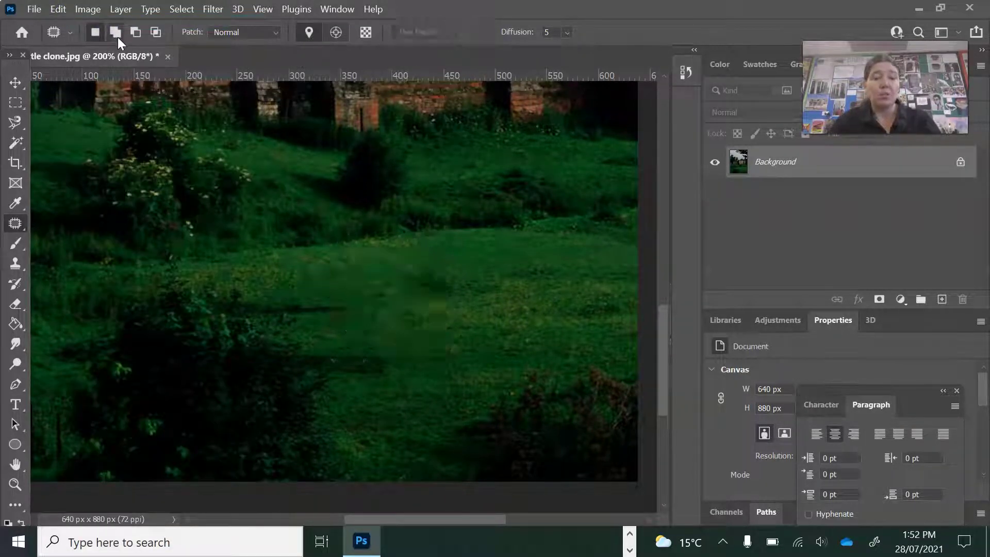
{"action": "key", "text": "ctrl+z"}
{"action": "key", "text": "ctrl+z"}
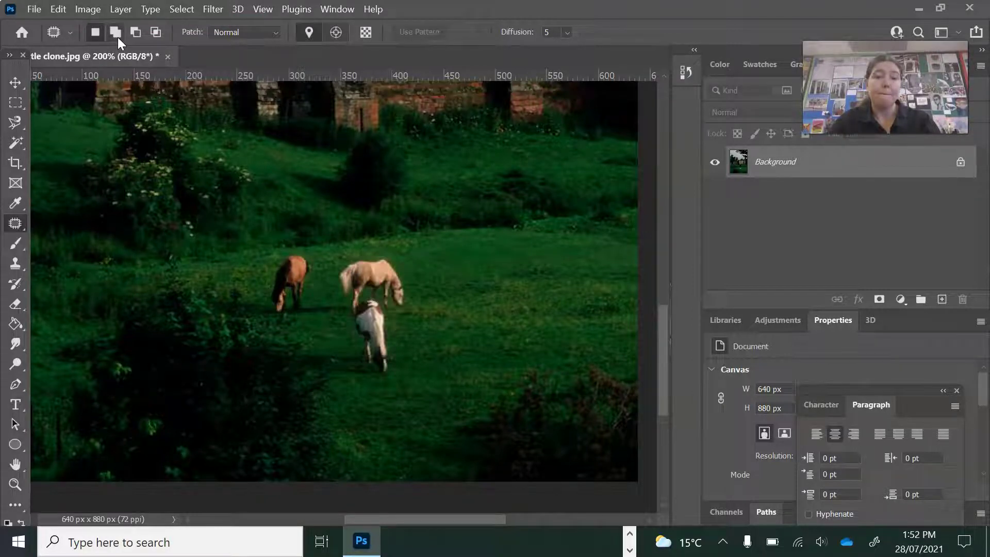
Step: Patch out the two light-coloured horses with clean grass from the right side of the meadow, and deselect
{"action": "mouse_move", "coordinate": [407, 259]}
{"action": "left_mouse_down"}
{"action": "mouse_move", "coordinate": [384, 252]}
{"action": "mouse_move", "coordinate": [334, 276]}
{"action": "mouse_move", "coordinate": [357, 383]}
{"action": "mouse_move", "coordinate": [439, 340]}
{"action": "mouse_move", "coordinate": [410, 268]}
{"action": "left_mouse_up"}
{"action": "left_click_drag", "start_coordinate": [400, 314], "coordinate": [542, 323]}
{"action": "key", "text": "ctrl+d"}
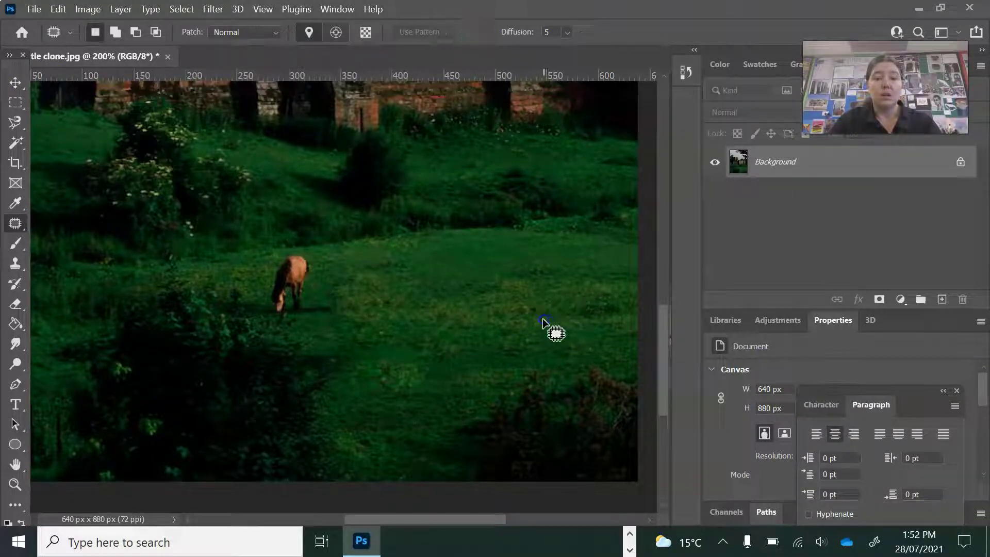
Step: Check the patch tool and content aware move tool instructions in Notepad and return to Photoshop
{"action": "left_click", "coordinate": [630, 534]}
{"action": "left_click", "coordinate": [574, 541]}
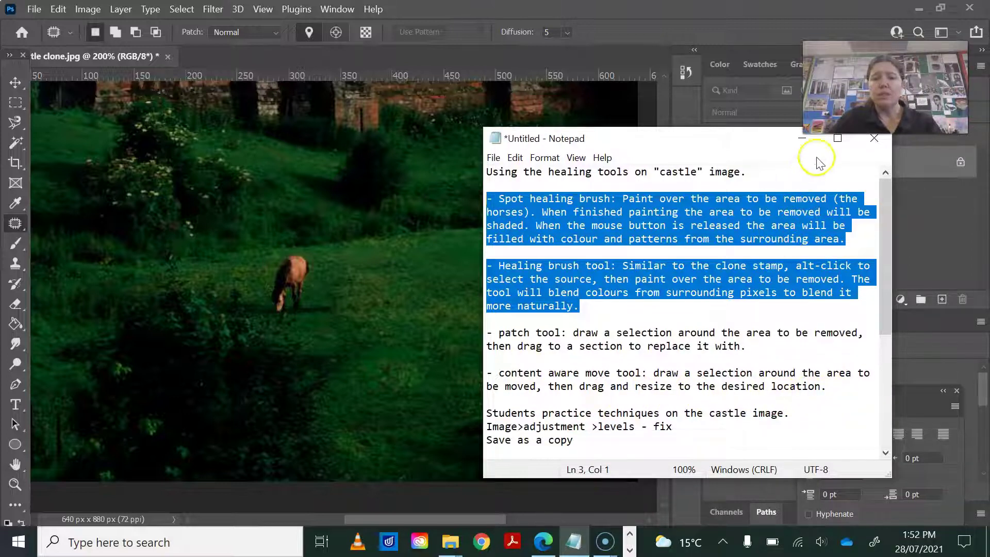
{"action": "left_click", "coordinate": [802, 138]}
Step: Draw a freehand selection around the castle towers above the wall with the Content-Aware Move tool
{"action": "scroll", "coordinate": [379, 315], "scroll_direction": "up", "scroll_amount": 10}
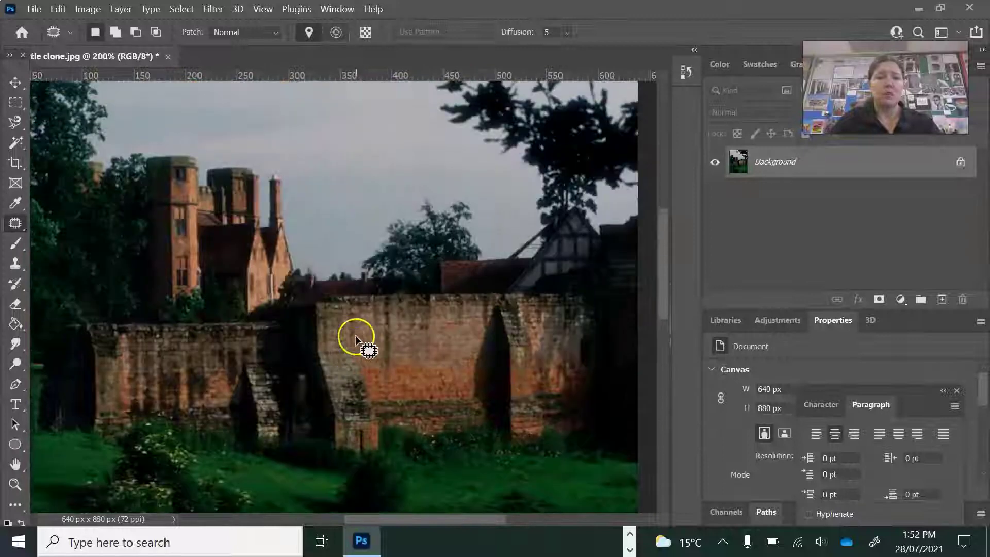
{"action": "scroll", "coordinate": [356, 339], "scroll_direction": "up", "scroll_amount": 2}
{"action": "right_click", "coordinate": [16, 224]}
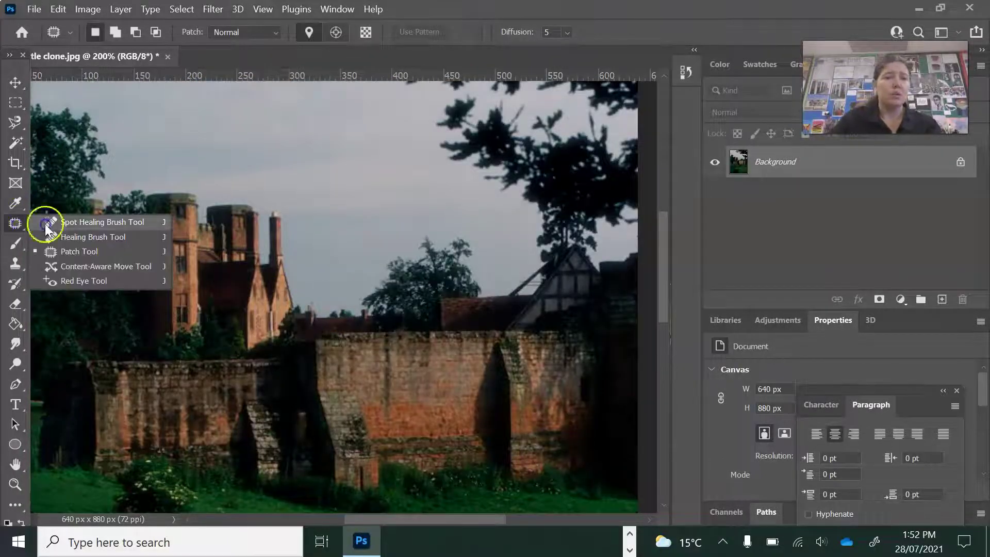
{"action": "left_click", "coordinate": [97, 267]}
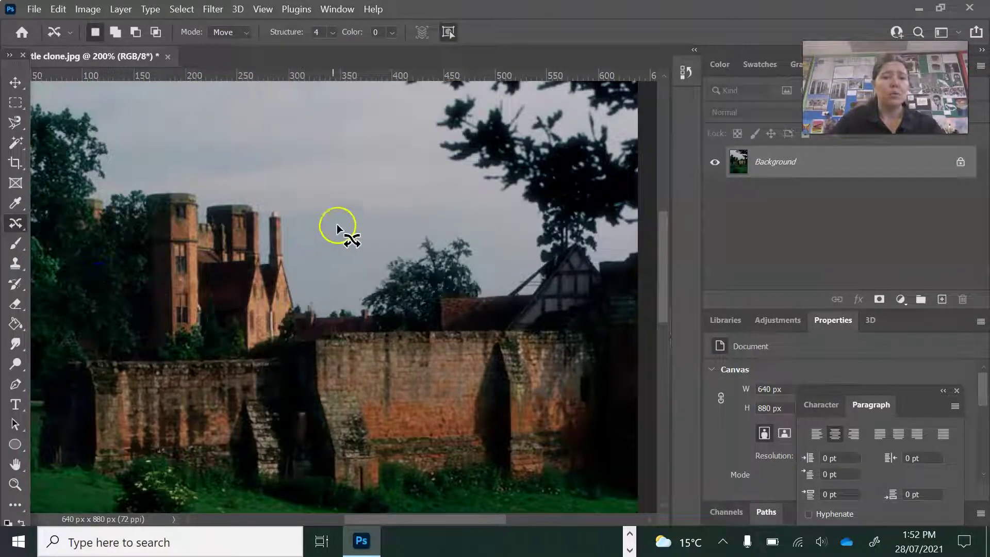
{"action": "mouse_move", "coordinate": [300, 289]}
{"action": "left_mouse_down"}
{"action": "mouse_move", "coordinate": [283, 206]}
{"action": "mouse_move", "coordinate": [222, 186]}
{"action": "mouse_move", "coordinate": [144, 181]}
{"action": "mouse_move", "coordinate": [133, 308]}
{"action": "mouse_move", "coordinate": [147, 357]}
{"action": "mouse_move", "coordinate": [276, 354]}
{"action": "left_mouse_up"}
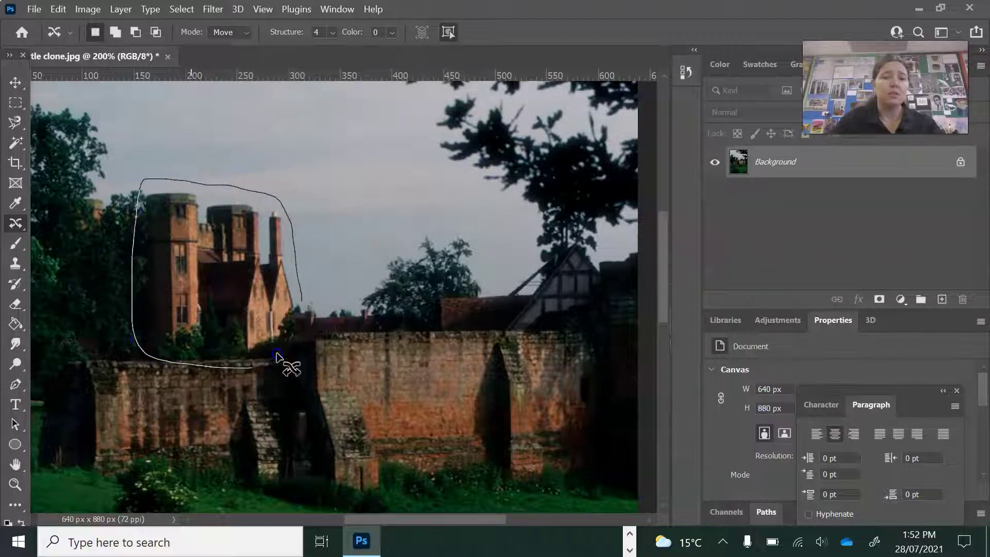
{"action": "left_click_drag", "start_coordinate": [302, 301], "coordinate": [301, 291]}
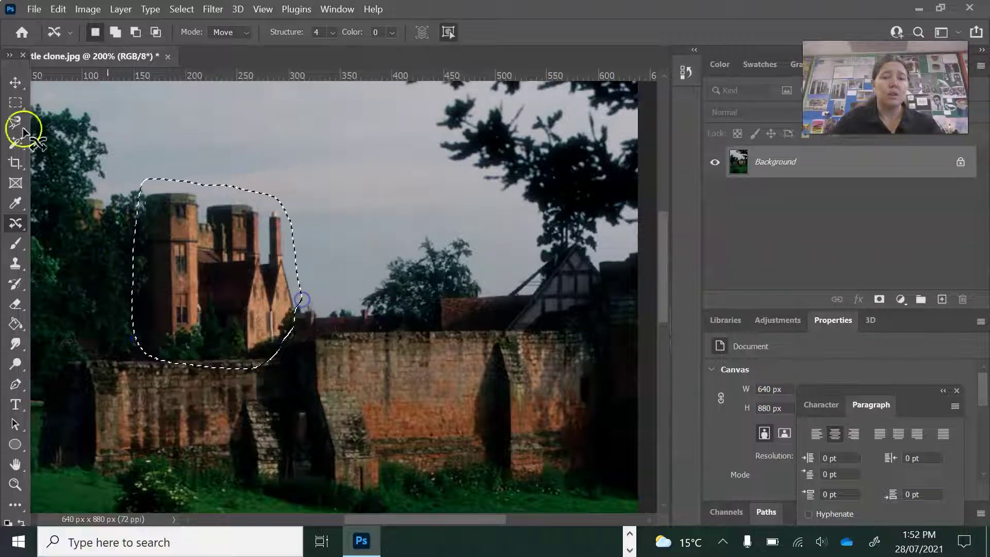
Step: Try shifting the selected castle towers to the right with the Move tool, undo the shift, and deselect
{"action": "left_click", "coordinate": [16, 83]}
{"action": "mouse_move", "coordinate": [238, 276]}
{"action": "left_mouse_down"}
{"action": "mouse_move", "coordinate": [403, 276]}
{"action": "mouse_move", "coordinate": [287, 281]}
{"action": "mouse_move", "coordinate": [371, 274]}
{"action": "mouse_move", "coordinate": [336, 278]}
{"action": "left_mouse_up"}
{"action": "key", "text": "ctrl+z"}
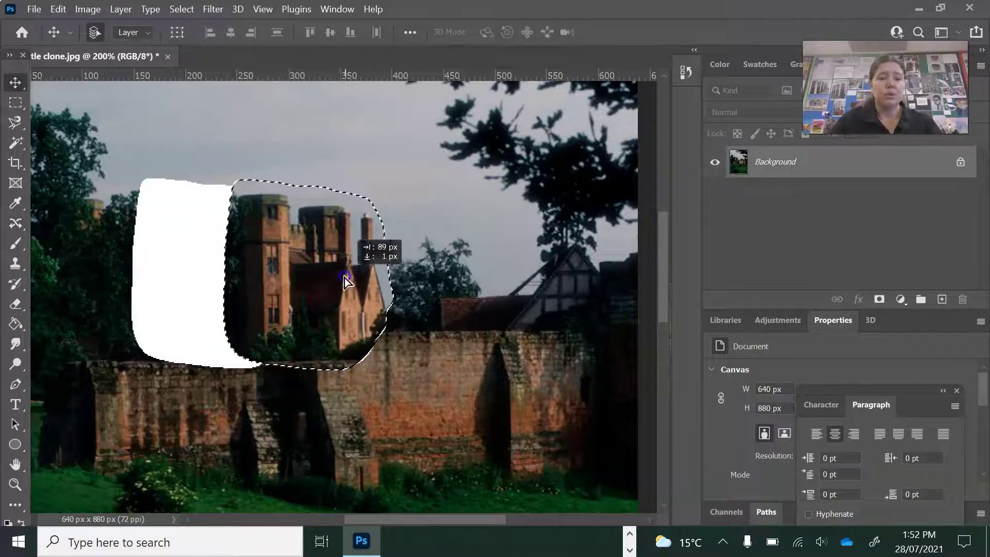
{"action": "key", "text": "ctrl+z"}
{"action": "key", "text": "ctrl+d"}
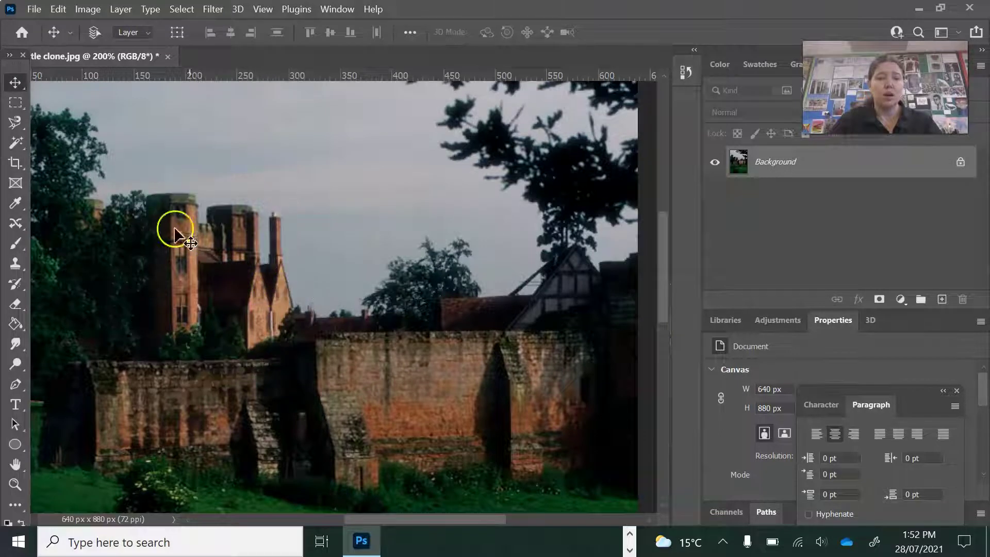
Step: Reselect the castle towers with the Content-Aware Move tool, relocate them right above the middle wall, and apply the move
{"action": "left_click", "coordinate": [16, 223]}
{"action": "left_click", "coordinate": [100, 267]}
{"action": "mouse_move", "coordinate": [130, 182]}
{"action": "left_mouse_down"}
{"action": "mouse_move", "coordinate": [239, 184]}
{"action": "mouse_move", "coordinate": [298, 261]}
{"action": "mouse_move", "coordinate": [305, 364]}
{"action": "mouse_move", "coordinate": [180, 373]}
{"action": "mouse_move", "coordinate": [128, 261]}
{"action": "mouse_move", "coordinate": [134, 188]}
{"action": "left_mouse_up"}
{"action": "mouse_move", "coordinate": [257, 272]}
{"action": "left_mouse_down"}
{"action": "mouse_move", "coordinate": [424, 284]}
{"action": "mouse_move", "coordinate": [426, 252]}
{"action": "left_mouse_up"}
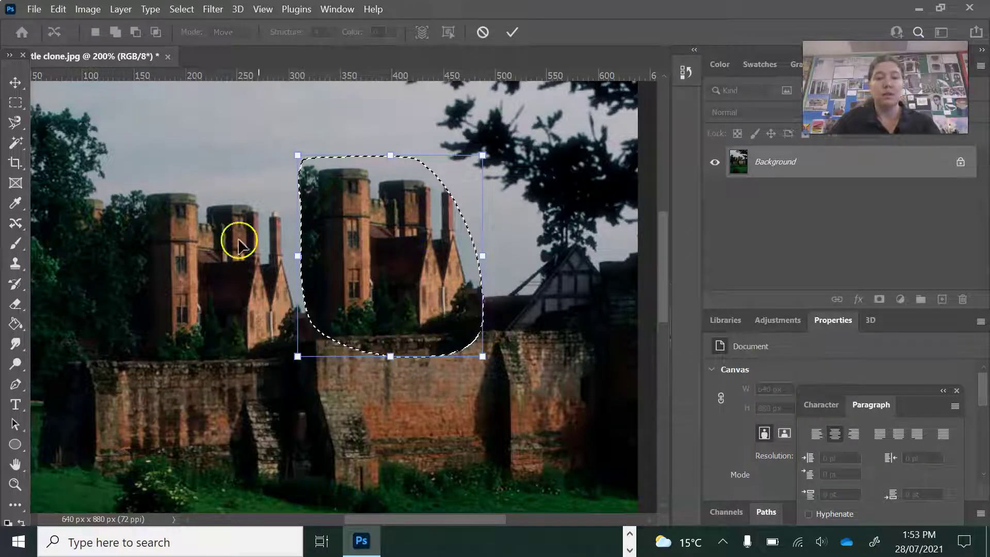
{"action": "left_click", "coordinate": [17, 101]}
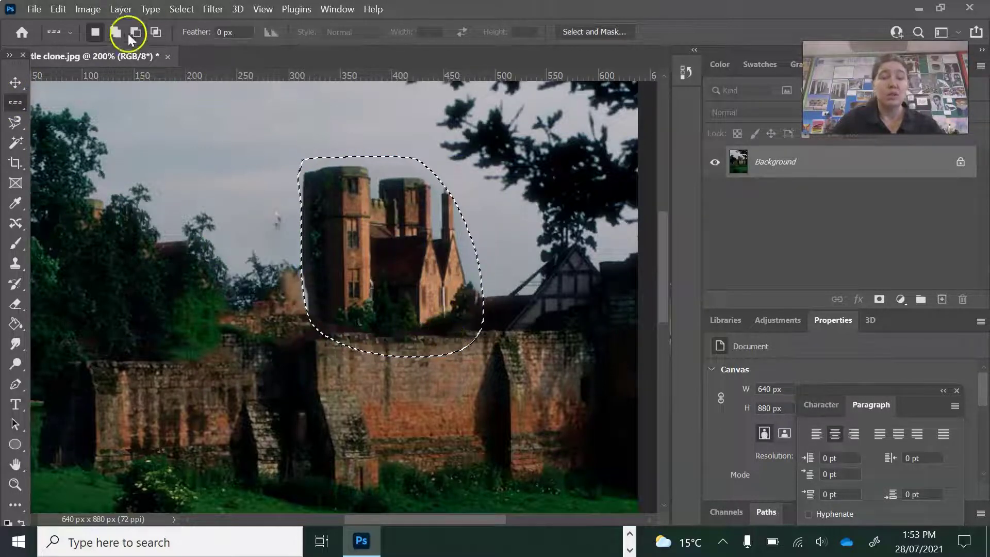
Step: Undo the content-aware move of the castle, deselect the towers, and restore their selection
{"action": "left_click", "coordinate": [57, 11]}
{"action": "left_click", "coordinate": [97, 52]}
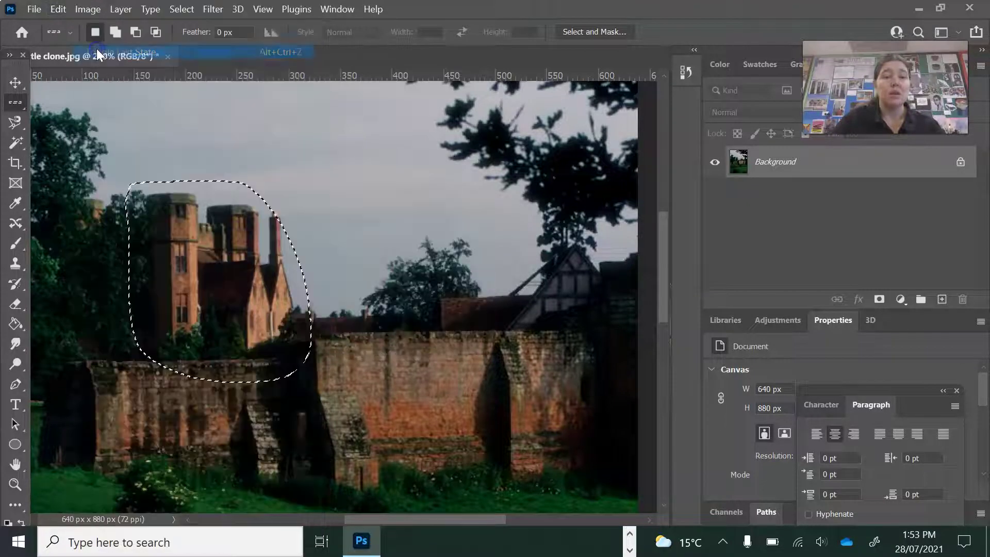
{"action": "left_click", "coordinate": [628, 546]}
{"action": "key", "text": "ctrl+d"}
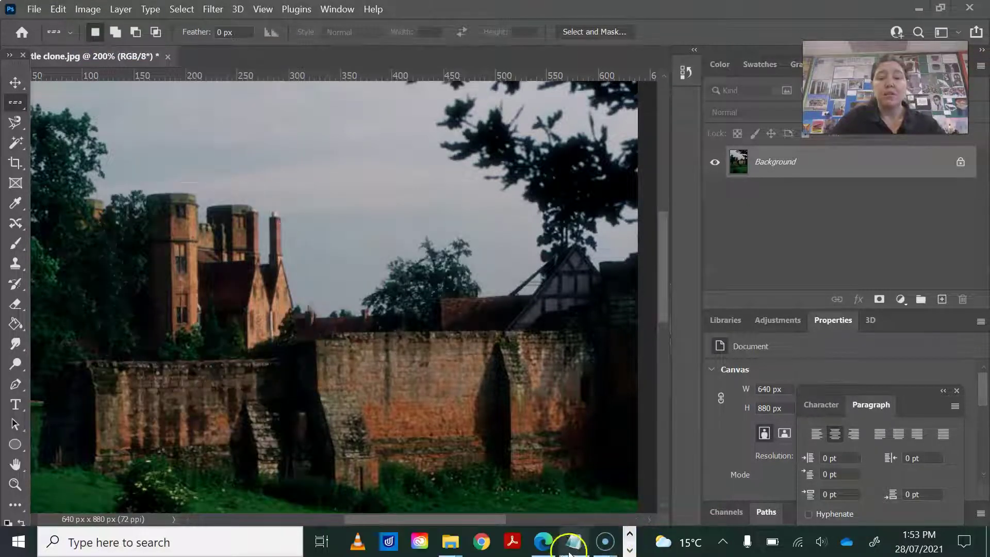
{"action": "key", "text": "ctrl+z"}
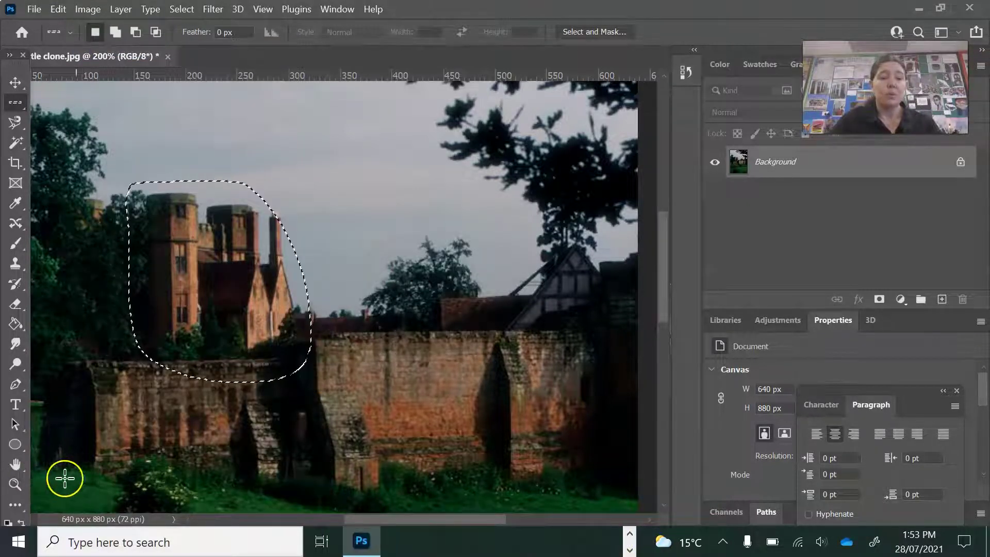
Step: Deselect the castle towers and brighten the whole image with Levels, setting the white input level to 201 and the midtones to 1.30
{"action": "key", "text": "ctrl+d"}
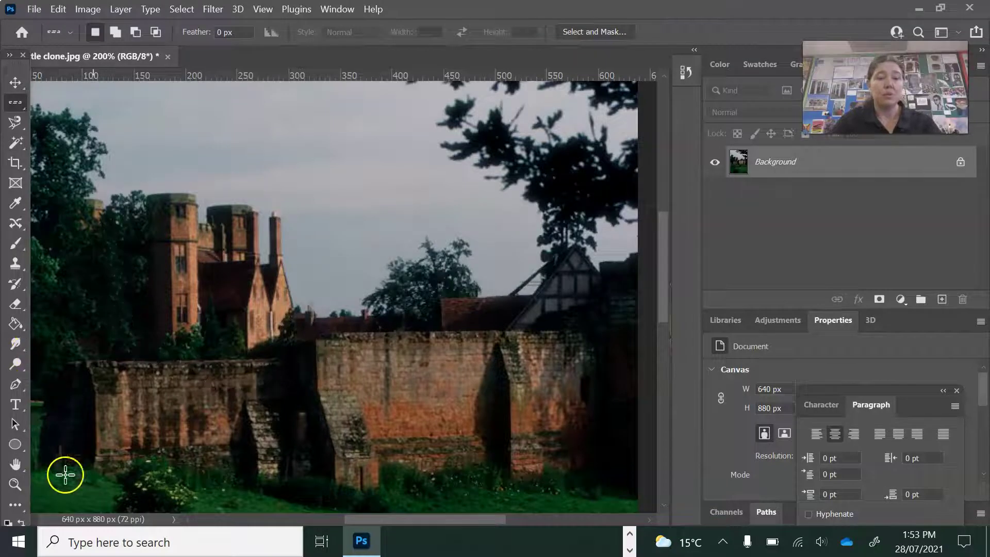
{"action": "left_click", "coordinate": [15, 484]}
{"action": "left_click", "coordinate": [232, 449], "text": "alt"}
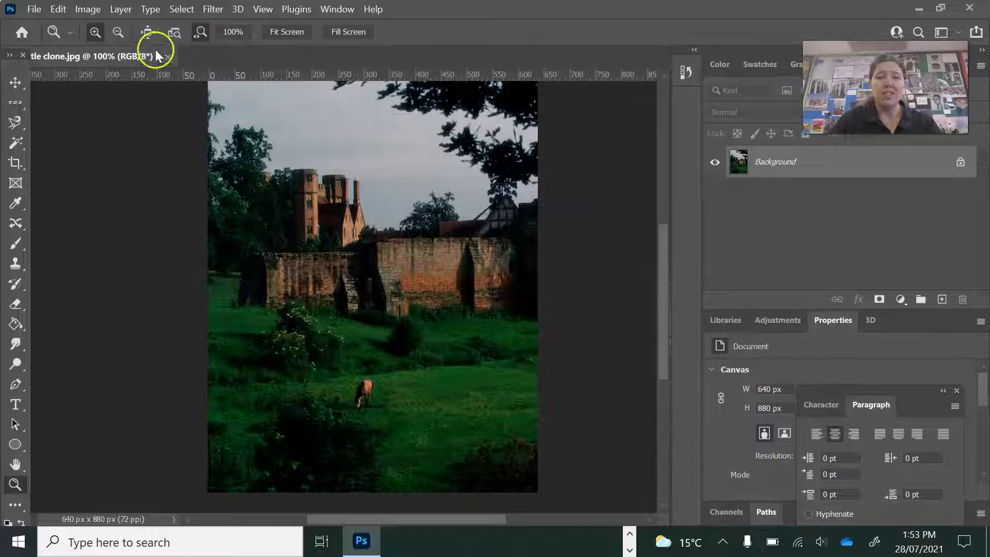
{"action": "left_click", "coordinate": [89, 11]}
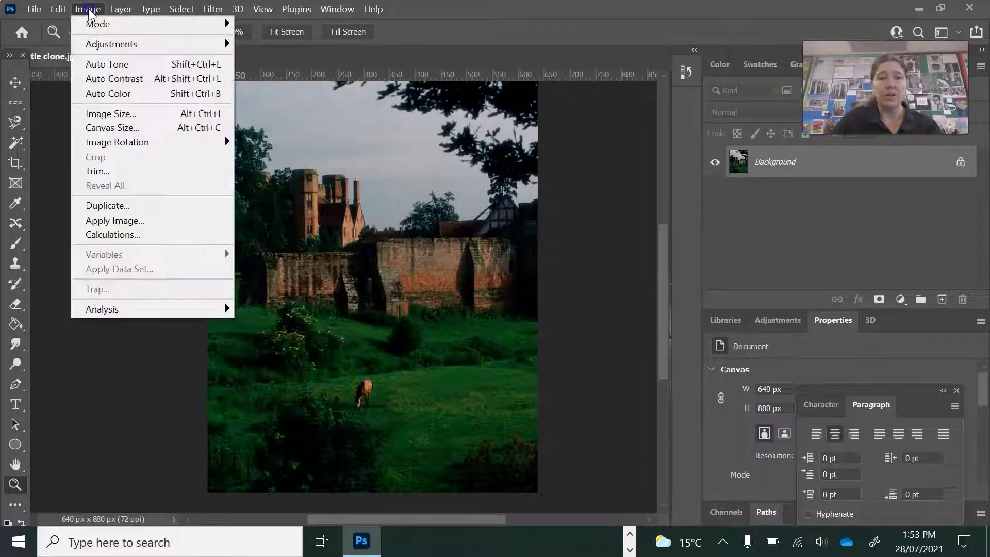
{"action": "left_click", "coordinate": [133, 42]}
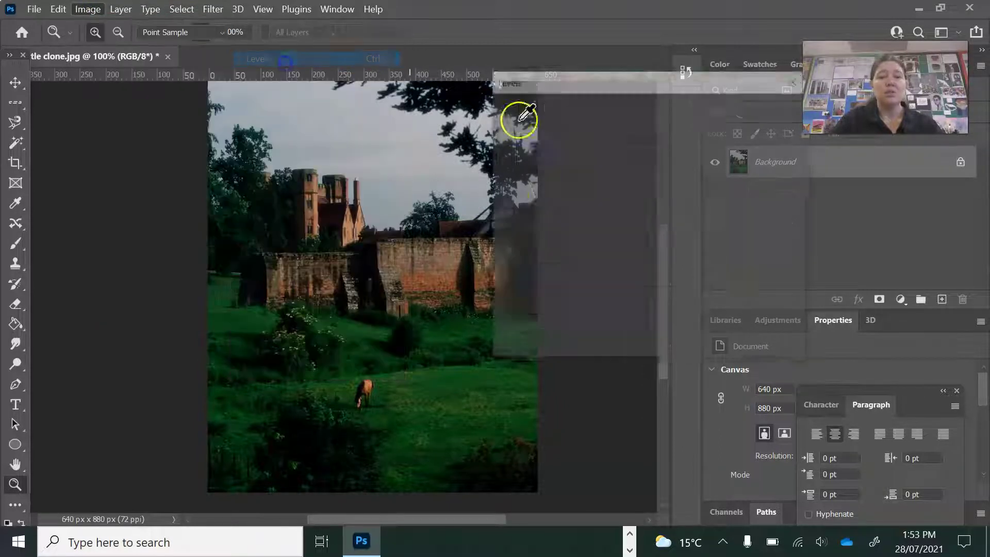
{"action": "left_click", "coordinate": [283, 61]}
{"action": "left_click_drag", "start_coordinate": [613, 82], "coordinate": [669, 138]}
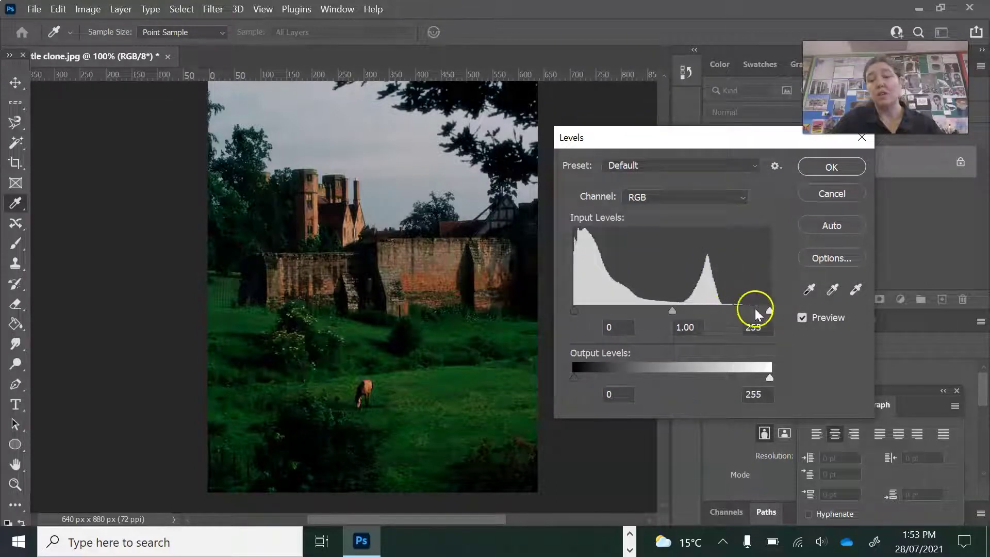
{"action": "left_click_drag", "start_coordinate": [769, 311], "coordinate": [728, 310]}
{"action": "left_click_drag", "start_coordinate": [651, 311], "coordinate": [637, 308]}
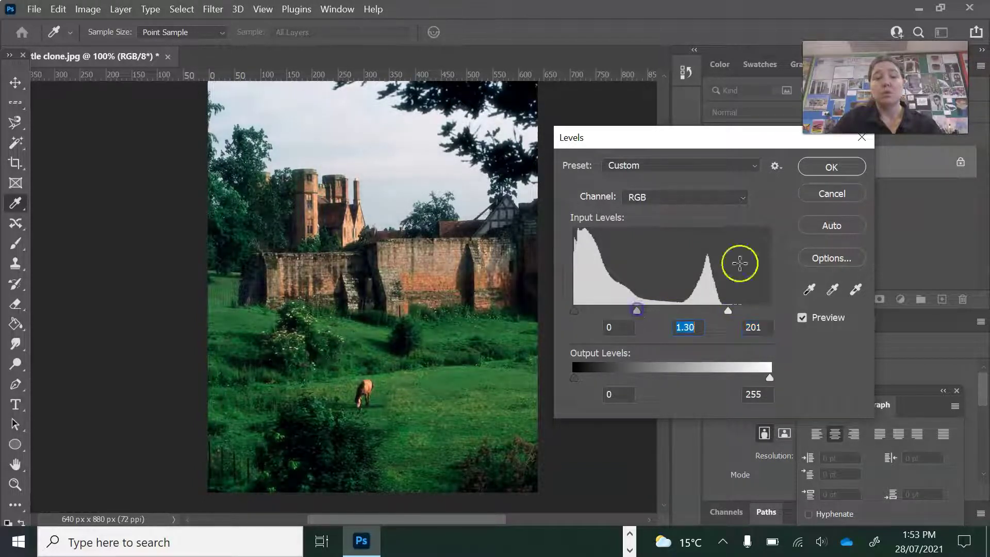
{"action": "left_click", "coordinate": [826, 174]}
{"action": "key", "text": "z"}
Step: Start saving a copy of the castle image, choosing to store it on the computer instead of in cloud documents
{"action": "left_click", "coordinate": [34, 9]}
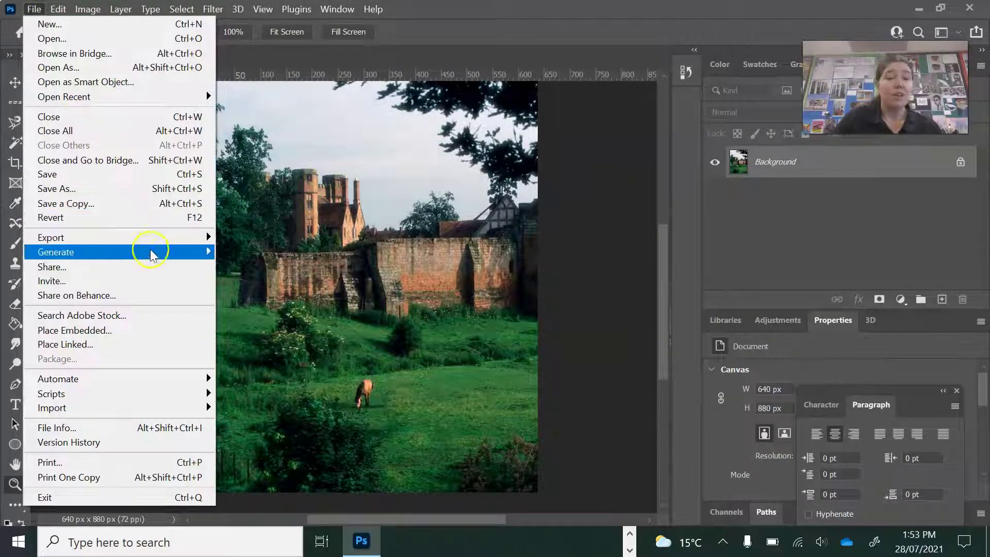
{"action": "left_click", "coordinate": [142, 203]}
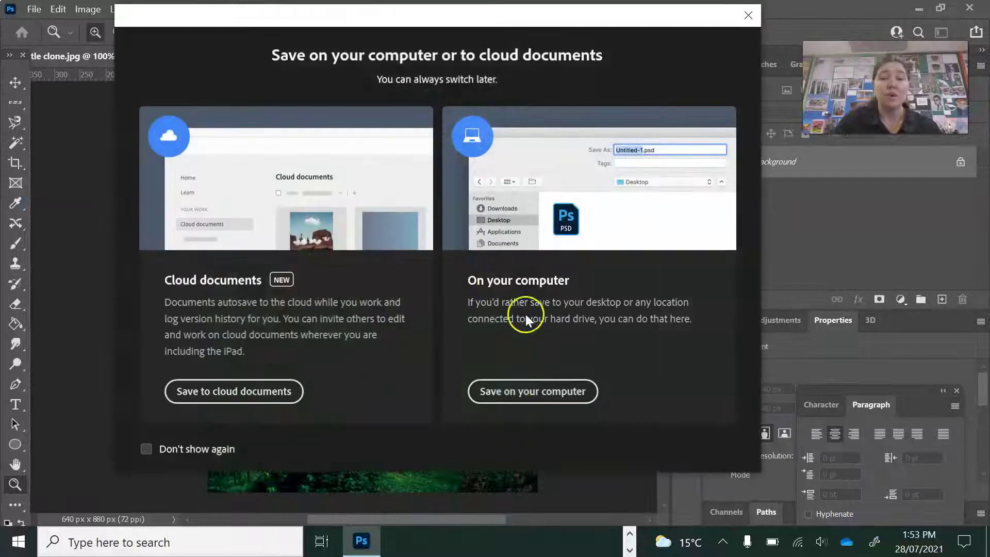
{"action": "left_click", "coordinate": [514, 403]}
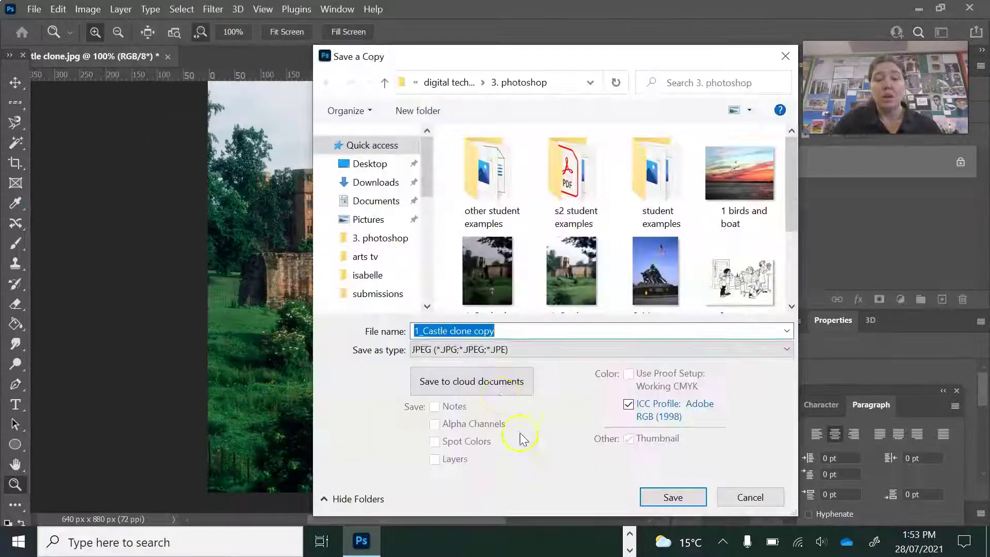
Step: Rename the JPEG copy, replacing "clone copy" so the file name is 1_Castle_ followed by the teacher's title and surname
{"action": "left_click", "coordinate": [515, 331]}
{"action": "key", "text": "BackSpace"}
{"action": "key", "text": "BackSpace"}
{"action": "key", "text": "BackSpace"}
{"action": "key", "text": "BackSpace"}
{"action": "key", "text": "BackSpace"}
{"action": "key", "text": "BackSpace"}
{"action": "key", "text": "BackSpace"}
{"action": "key", "text": "BackSpace"}
{"action": "key", "text": "BackSpace"}
{"action": "key", "text": "BackSpace"}
{"action": "key", "text": "BackSpace"}
{"action": "type", "text": "_mrs"}
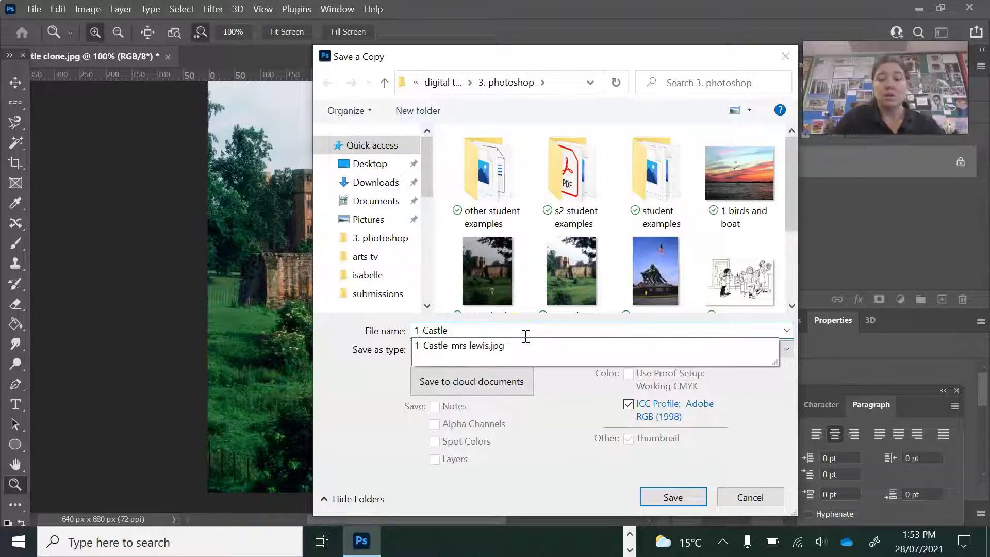